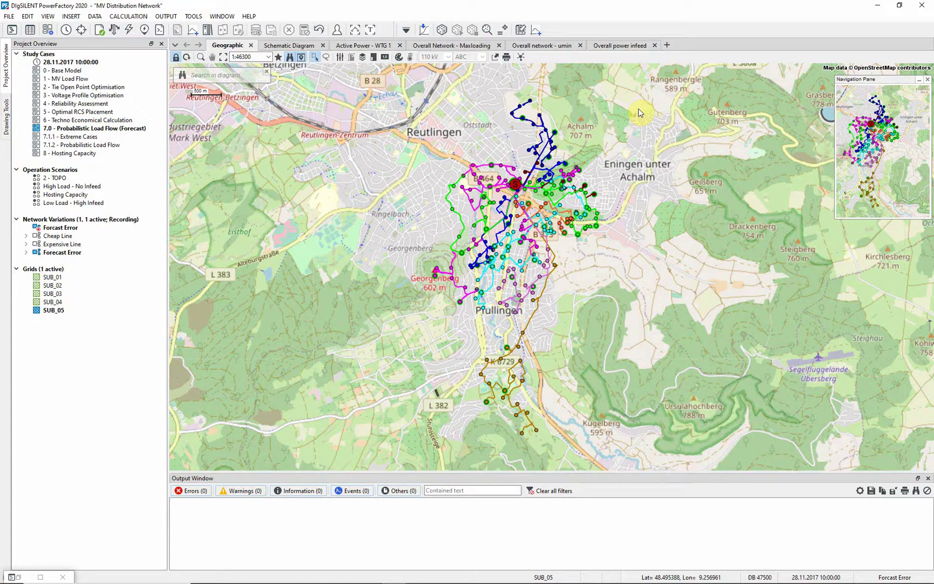
Switch from the geographic map to the MV Distribution Network schematic diagram
{"action": "left_click", "coordinate": [300, 47]}
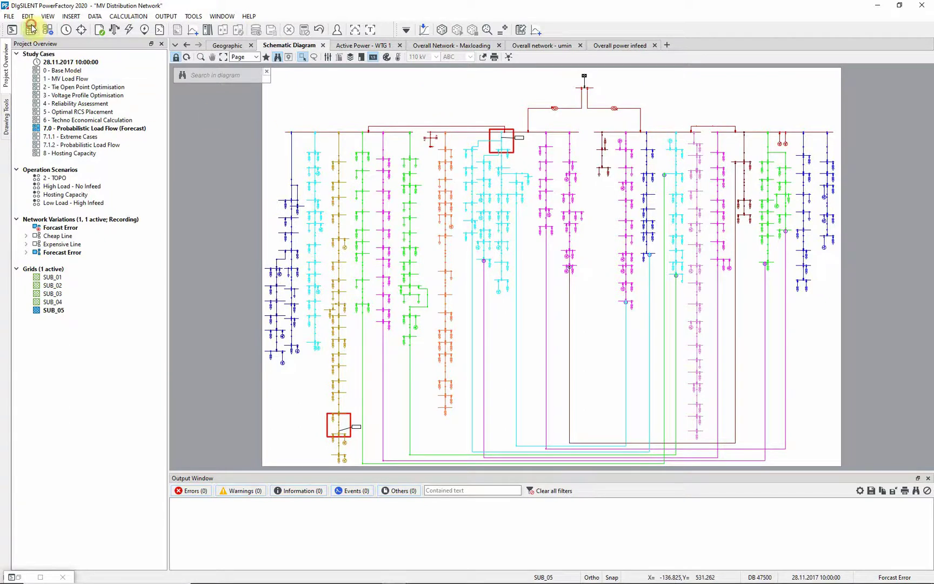
List all static generators of grid SUB_05 in the Network Model Manager
{"action": "left_click", "coordinate": [31, 28]}
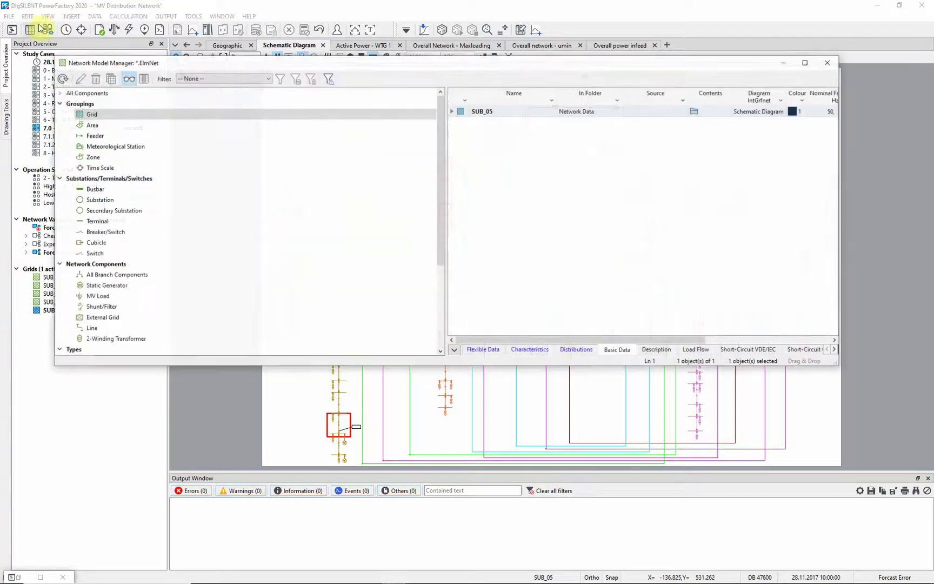
{"action": "left_click", "coordinate": [118, 290]}
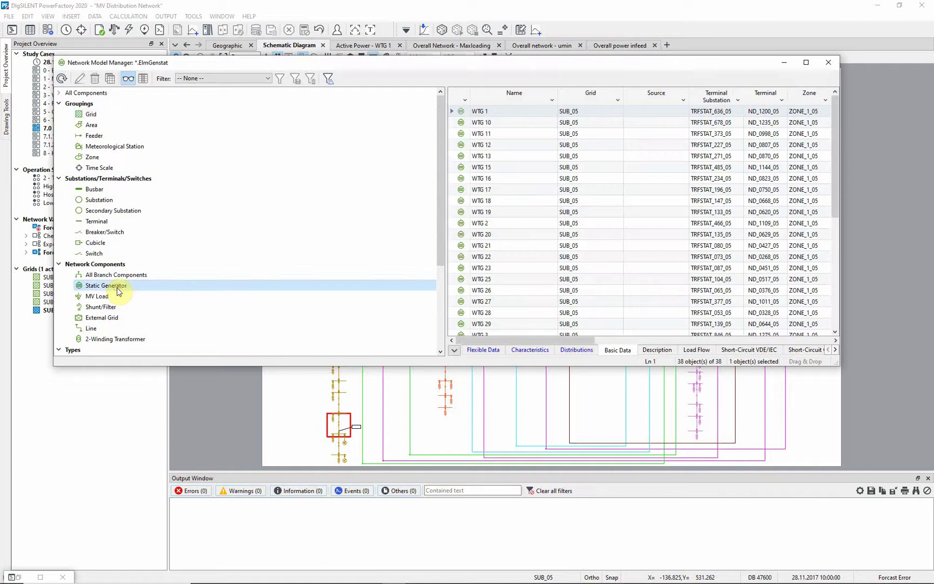
Delete the existing Active Power distribution on WTG 1's Load Flow page
{"action": "double_click", "coordinate": [461, 112]}
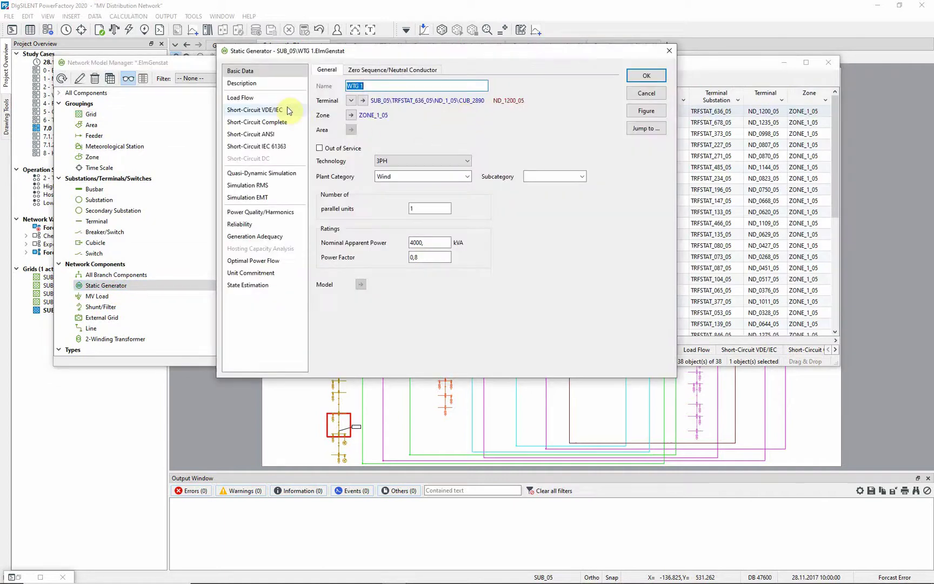
{"action": "left_click", "coordinate": [242, 97]}
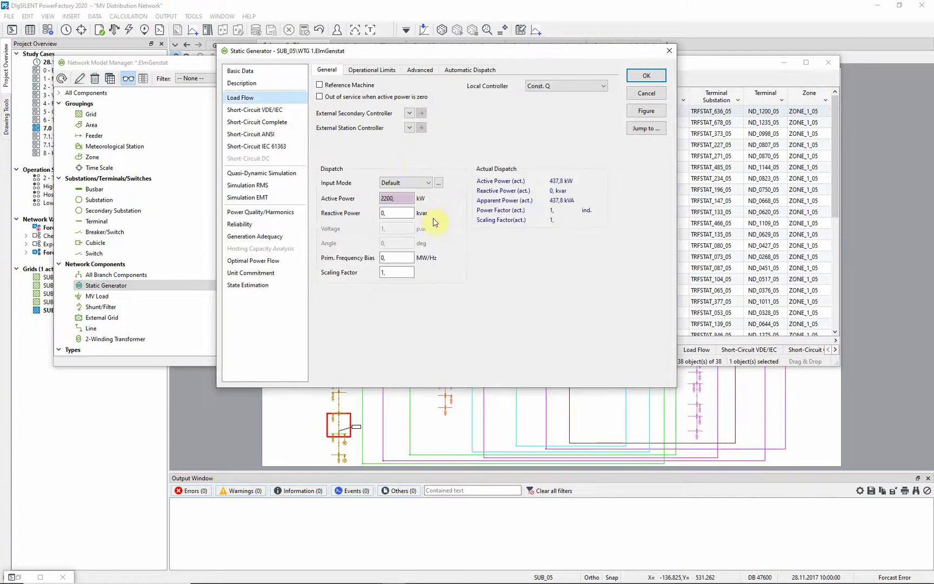
{"action": "right_click", "coordinate": [405, 201]}
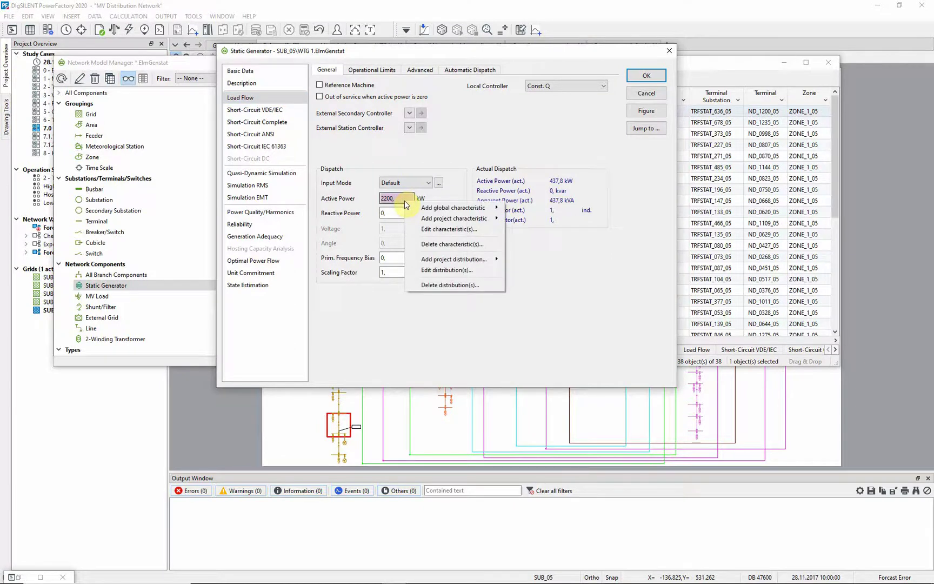
{"action": "left_click", "coordinate": [480, 285]}
{"action": "left_click", "coordinate": [521, 310]}
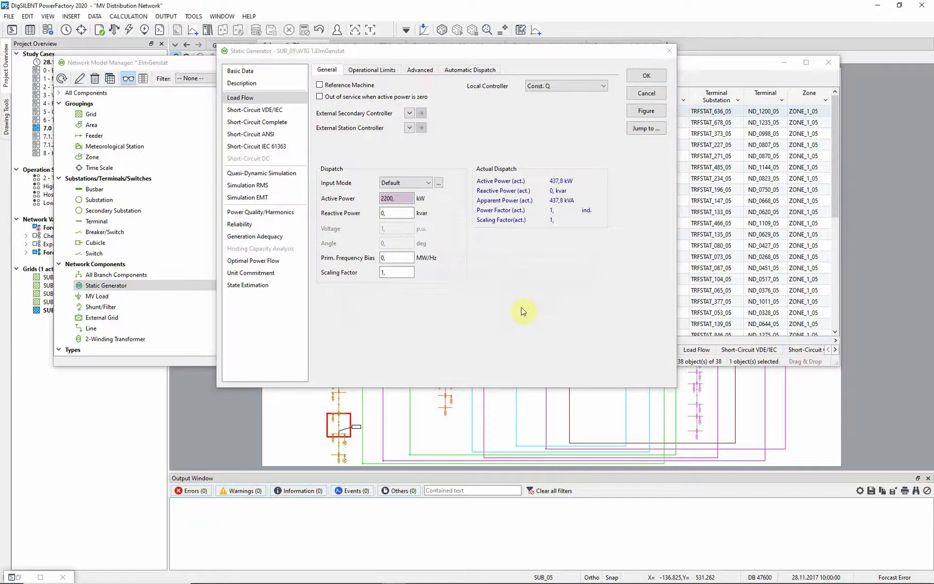
{"action": "right_click", "coordinate": [404, 200]}
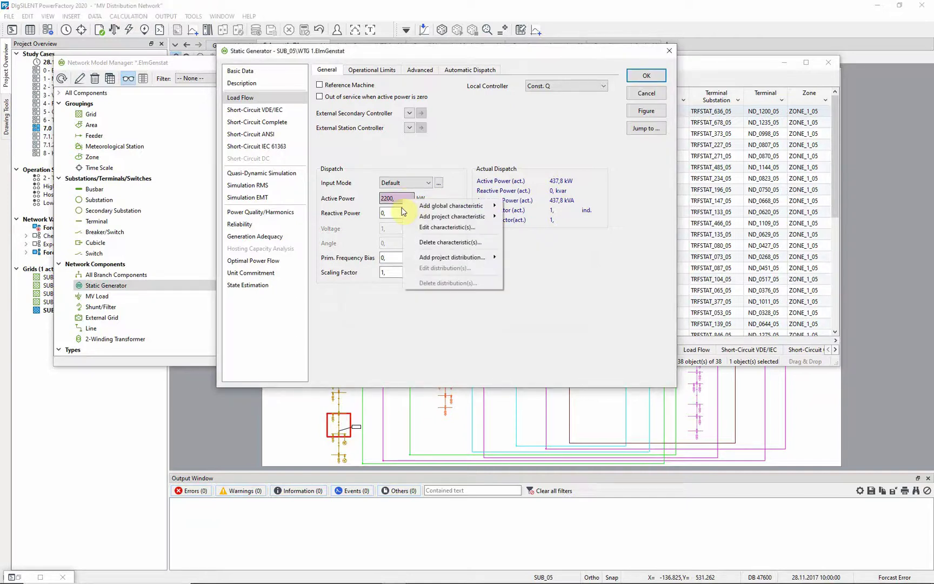
{"action": "mouse_move", "coordinate": [489, 258]}
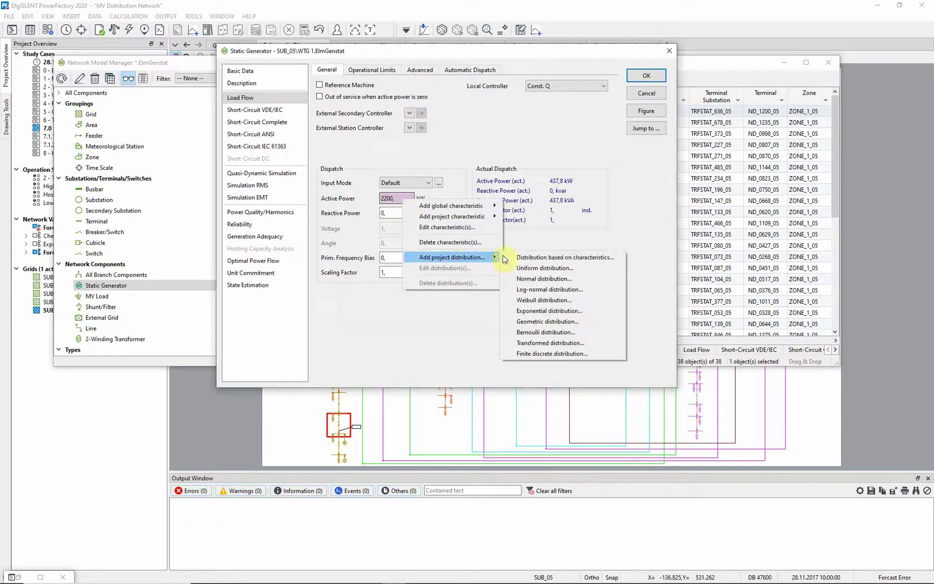
Assign the Forecast Error normal distribution (mean 0, standard deviation 5%) to WTG 1's active power
{"action": "left_click", "coordinate": [584, 282]}
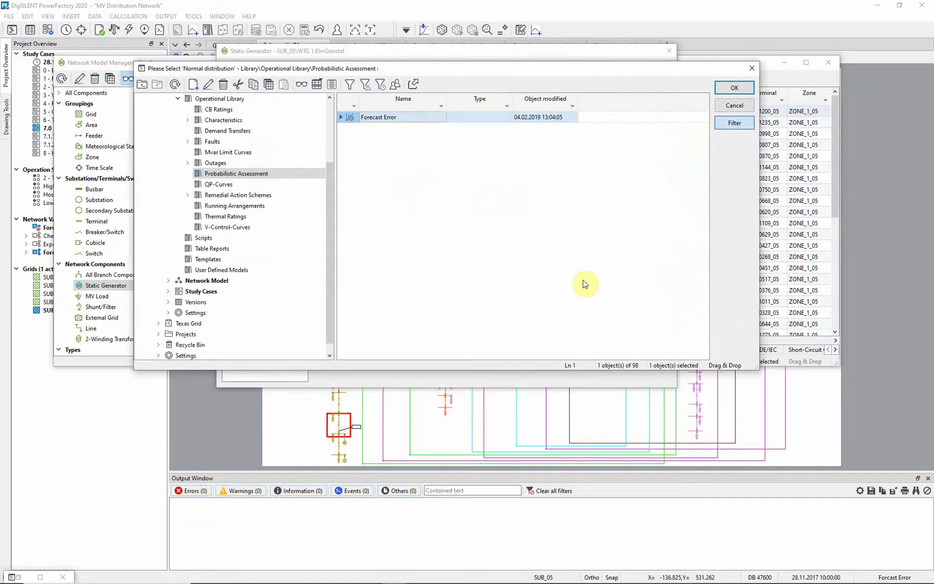
{"action": "right_click", "coordinate": [352, 118]}
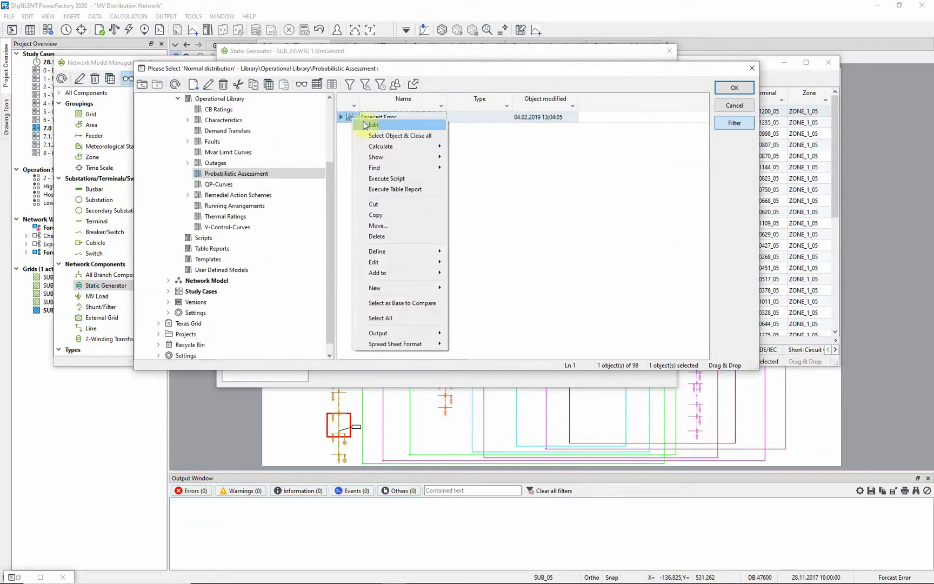
{"action": "left_click", "coordinate": [372, 125]}
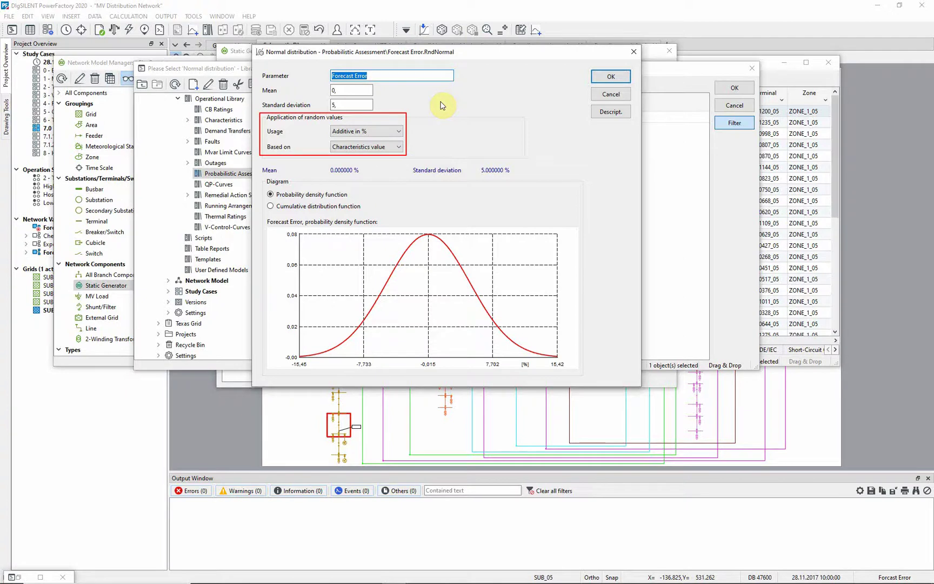
{"action": "left_click", "coordinate": [271, 206]}
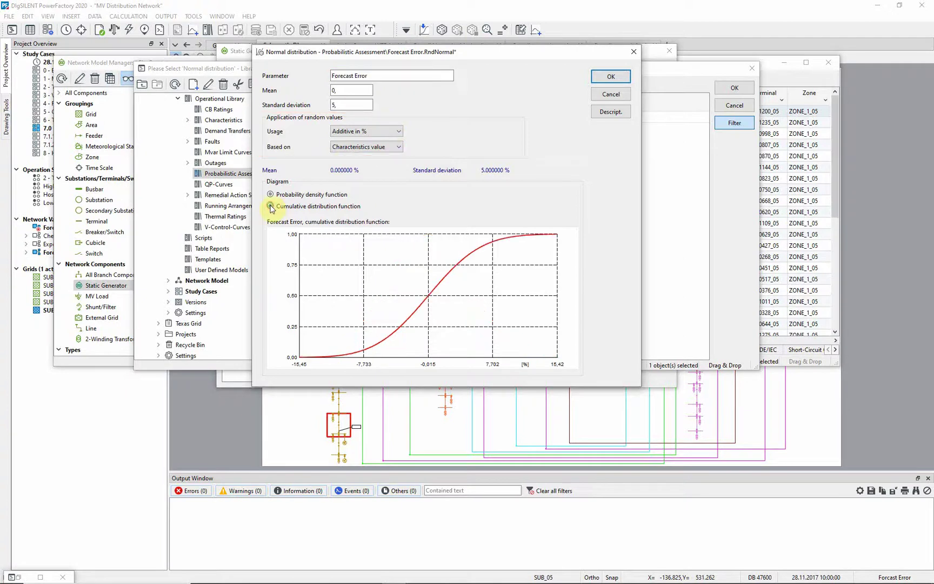
{"action": "left_click", "coordinate": [270, 195]}
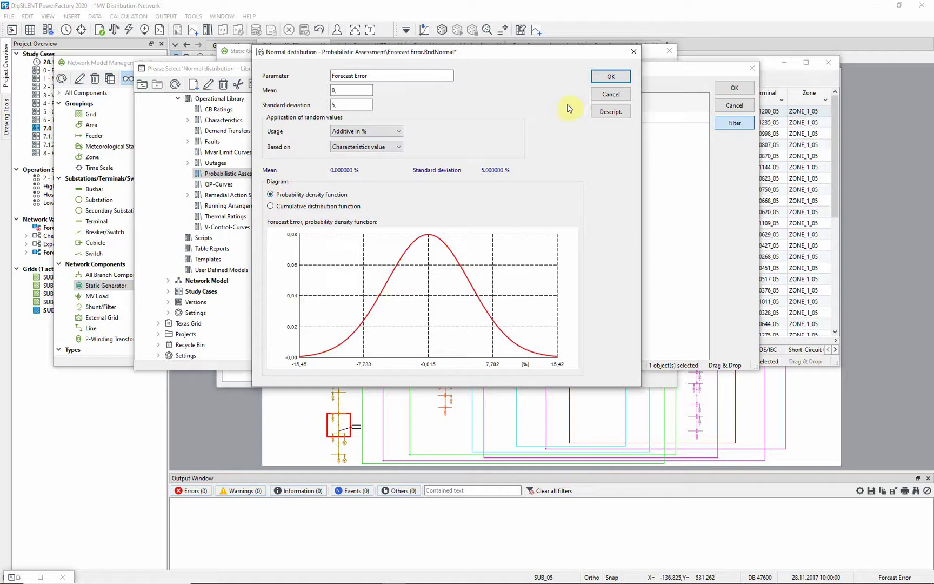
{"action": "left_click", "coordinate": [617, 79]}
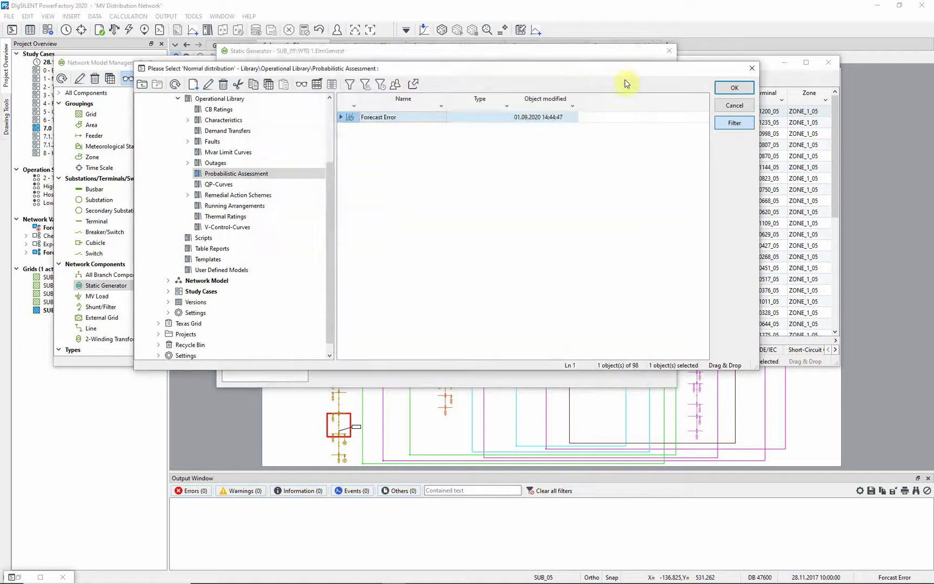
{"action": "left_click", "coordinate": [734, 90]}
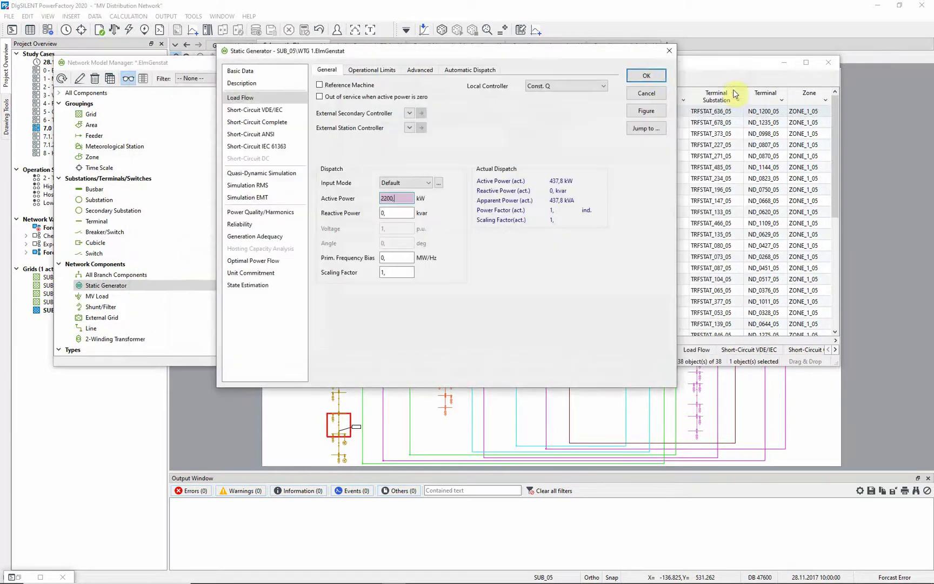
{"action": "left_click", "coordinate": [659, 79]}
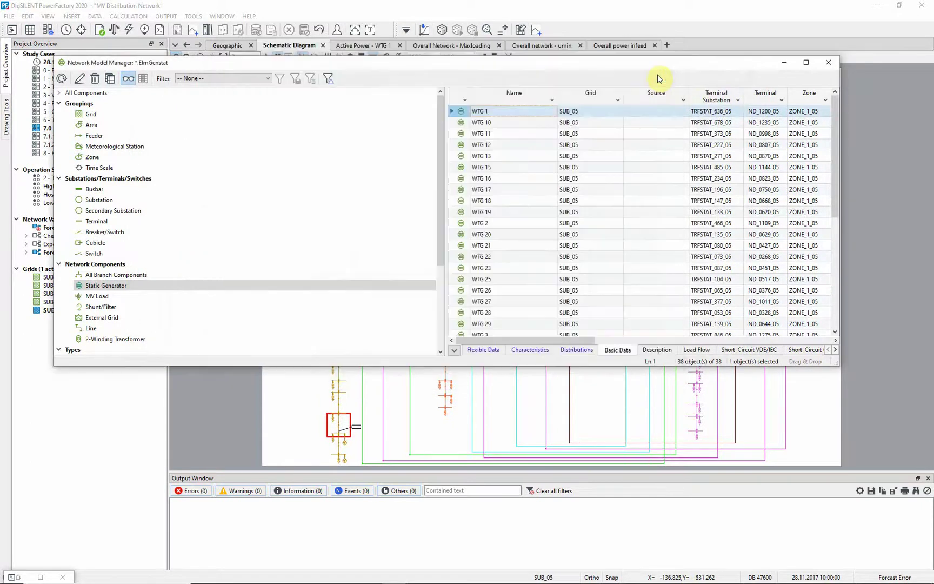
Close the Network Model Manager and choose the Monte Carlo sample results for plotting
{"action": "left_click", "coordinate": [828, 63]}
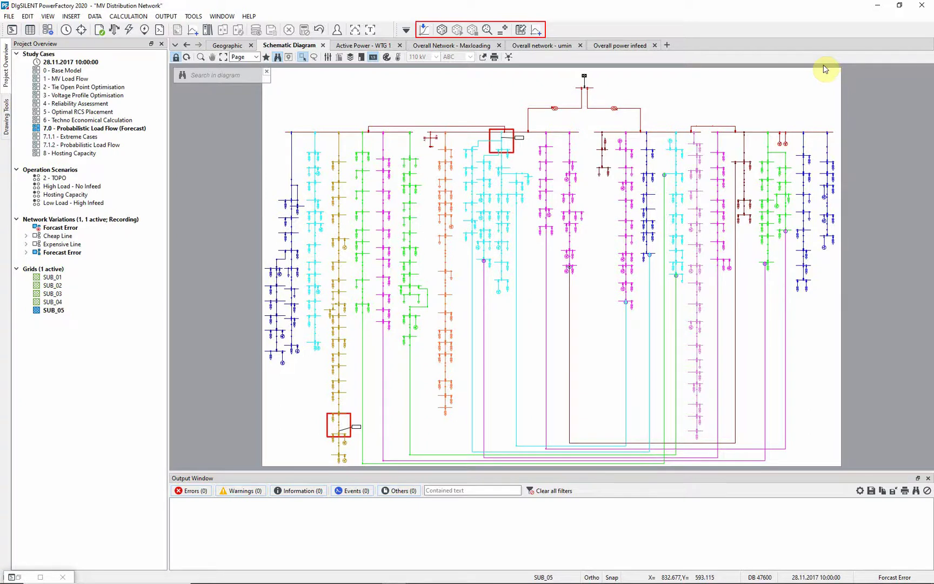
{"action": "left_click", "coordinate": [502, 31]}
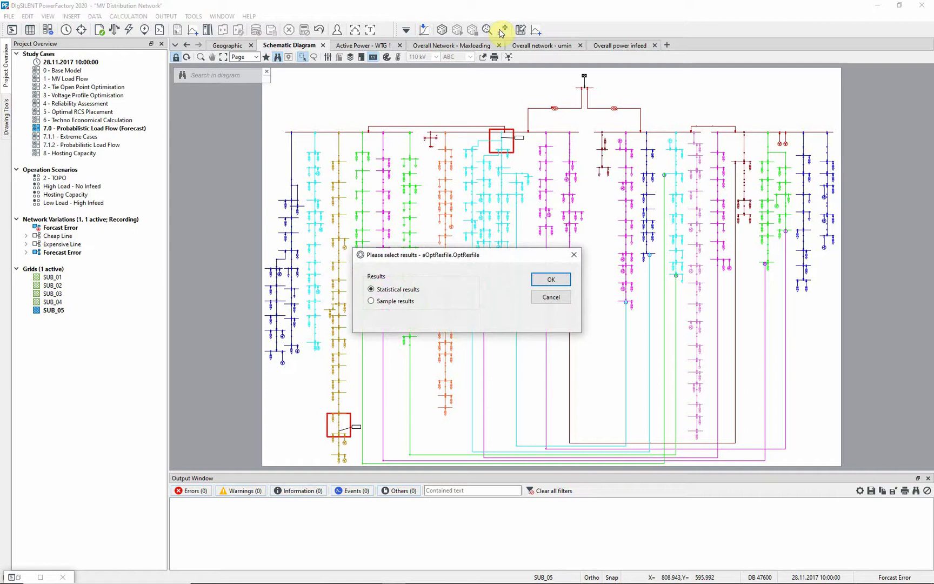
{"action": "left_click", "coordinate": [373, 301]}
{"action": "left_click", "coordinate": [539, 280]}
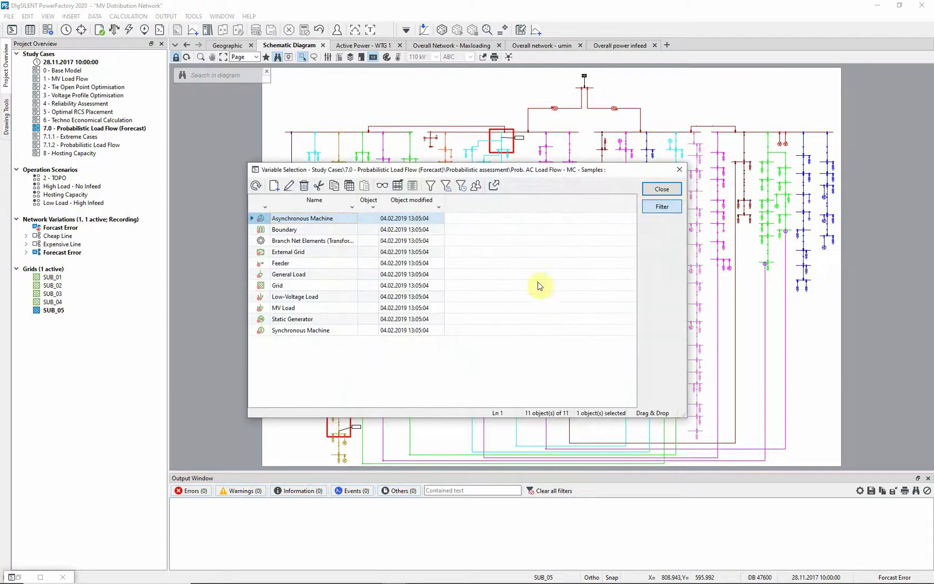
Verify static generators record m:P:bus1 and m:Q:bus1, then close both variable lists
{"action": "left_click", "coordinate": [266, 319]}
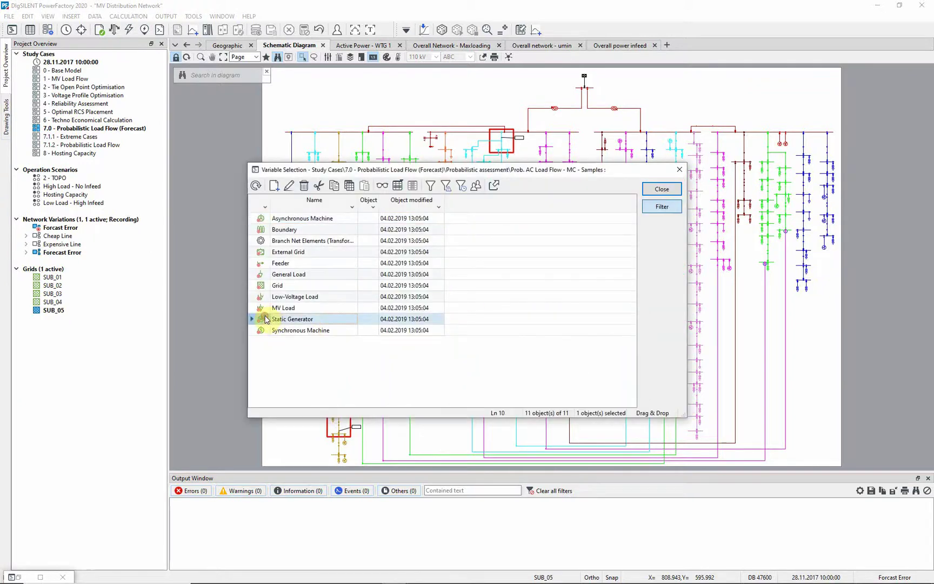
{"action": "double_click", "coordinate": [266, 319]}
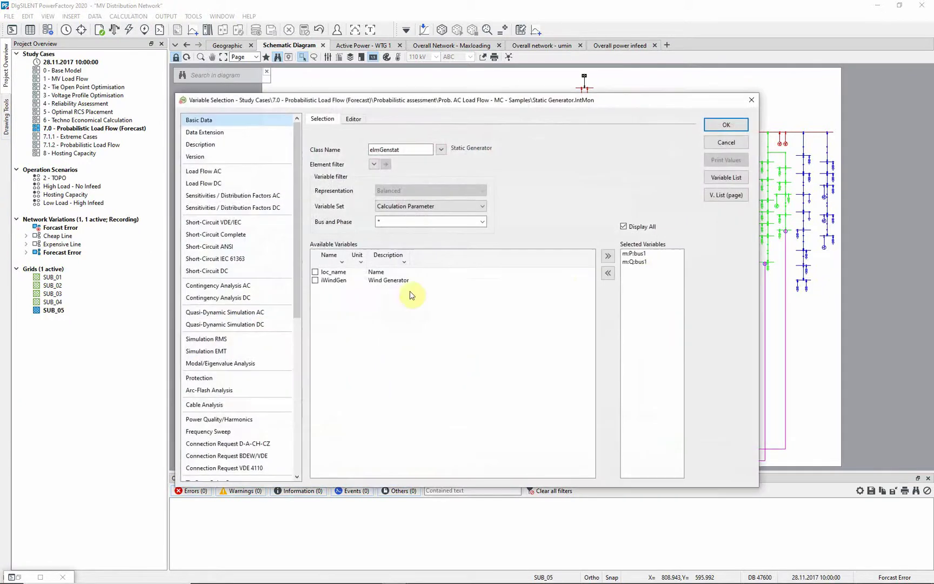
{"action": "left_click", "coordinate": [735, 146]}
{"action": "left_click", "coordinate": [718, 189]}
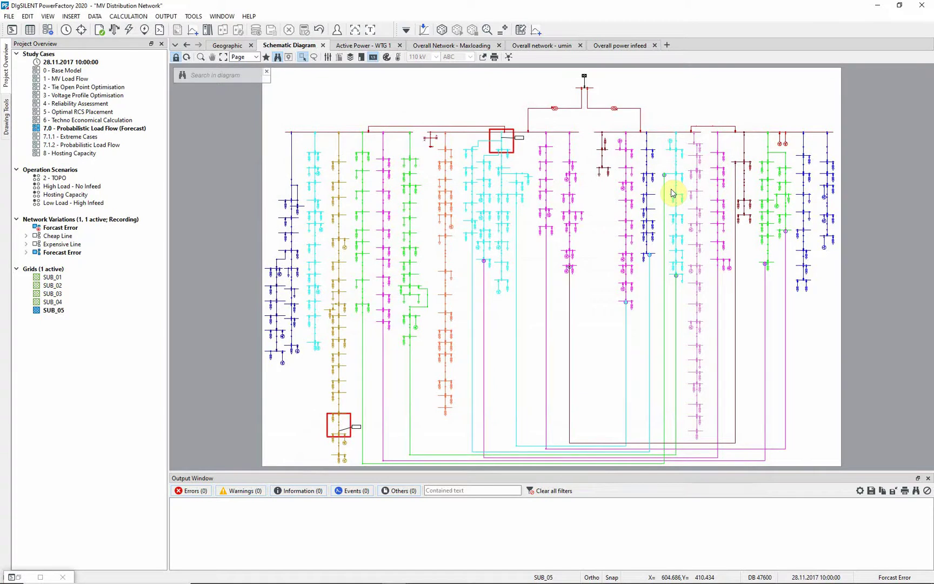
Review the recorded statistics and execute the 10000-sample Monte Carlo probabilistic load flow
{"action": "left_click", "coordinate": [450, 32]}
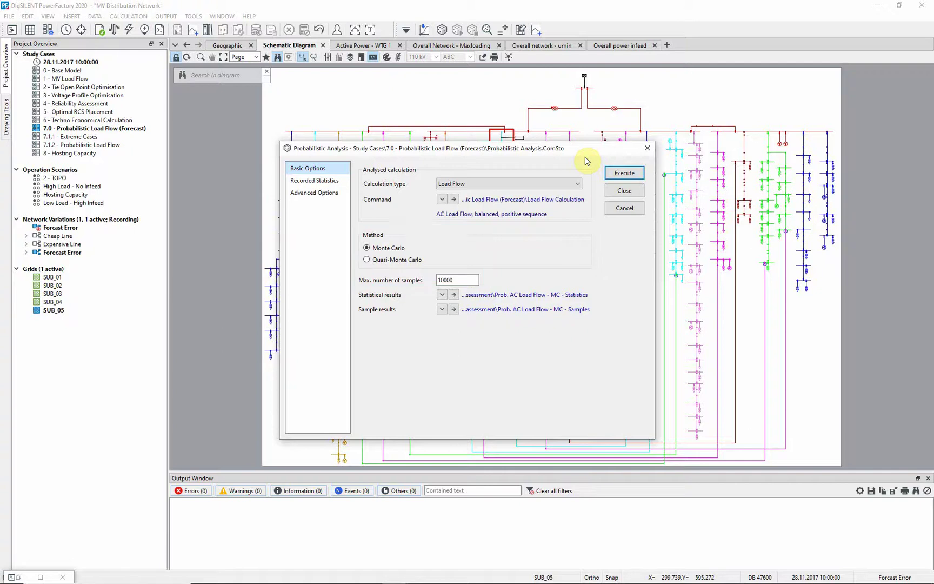
{"action": "left_click", "coordinate": [334, 183]}
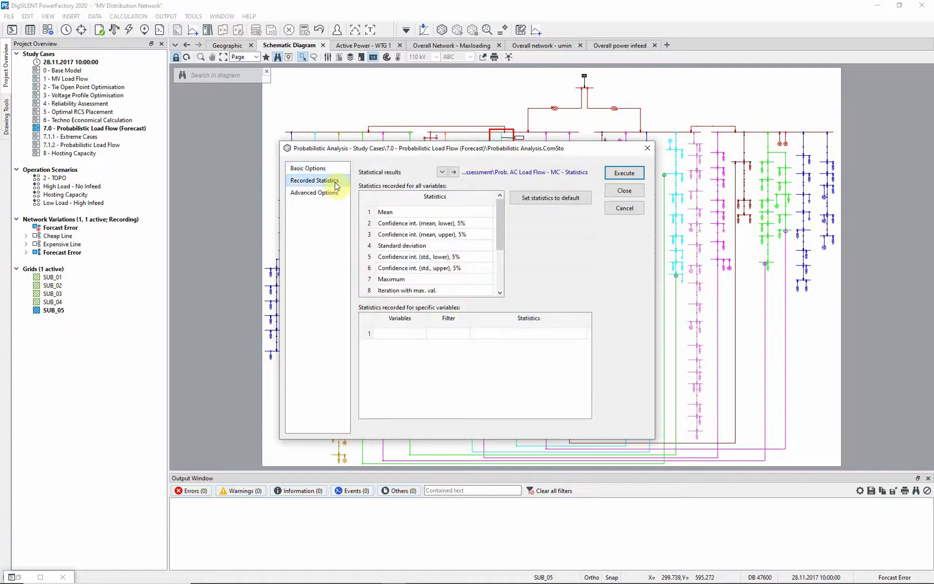
{"action": "left_click_drag", "start_coordinate": [500, 213], "coordinate": [494, 265]}
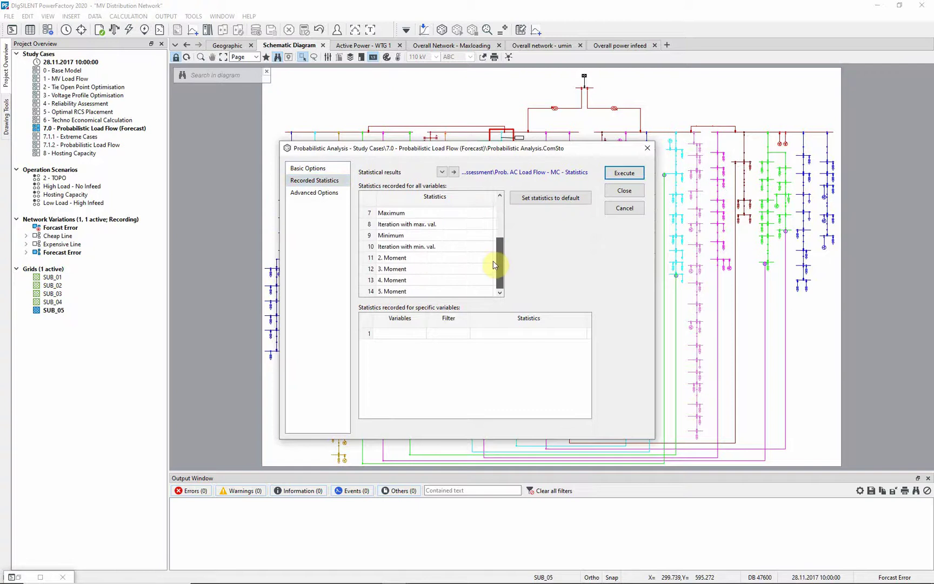
{"action": "left_click_drag", "start_coordinate": [506, 239], "coordinate": [511, 209]}
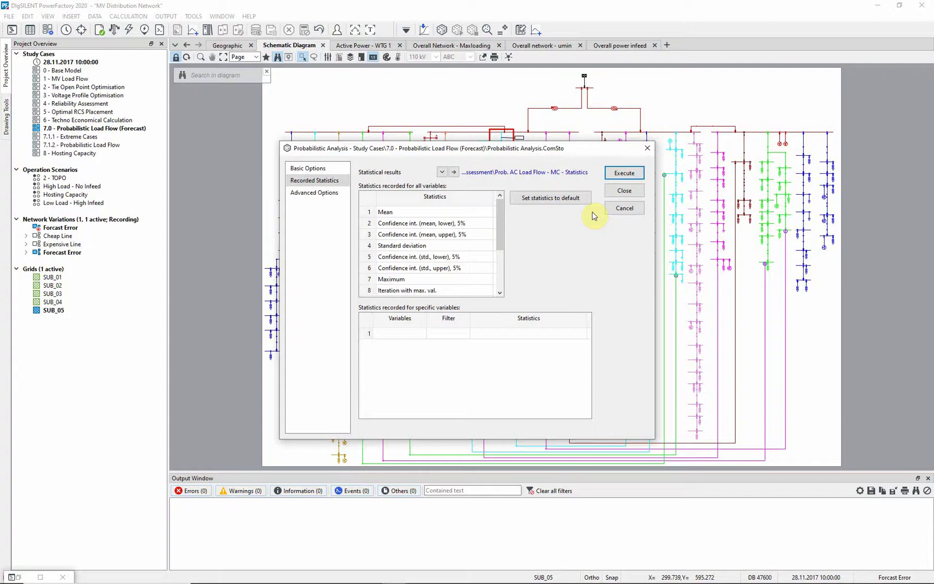
{"action": "left_click", "coordinate": [630, 174]}
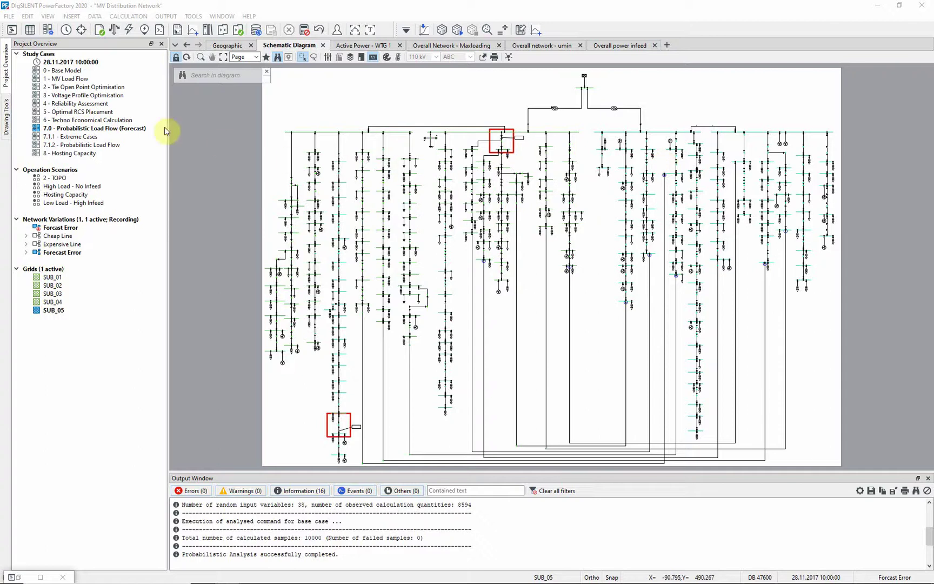
{"action": "left_click", "coordinate": [30, 29]}
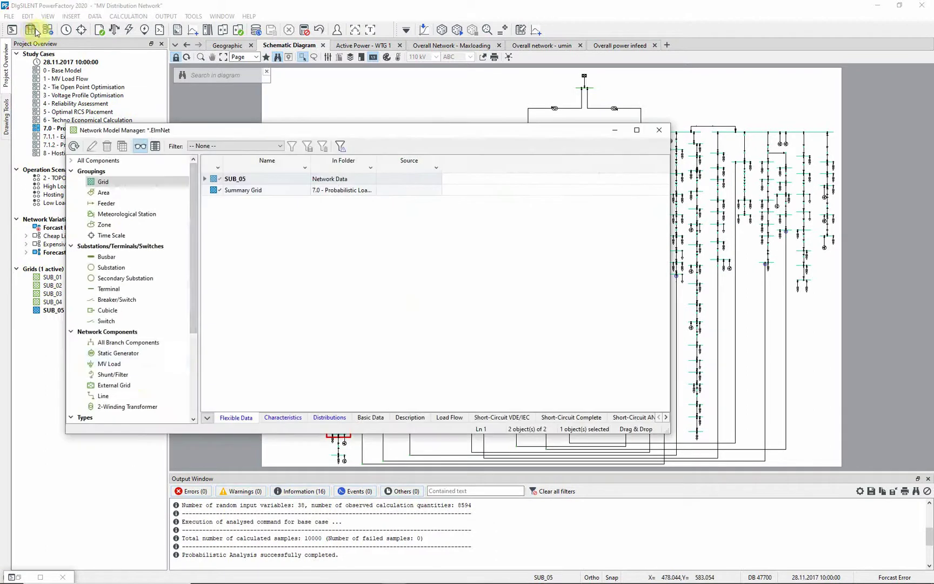
{"action": "left_click", "coordinate": [132, 397]}
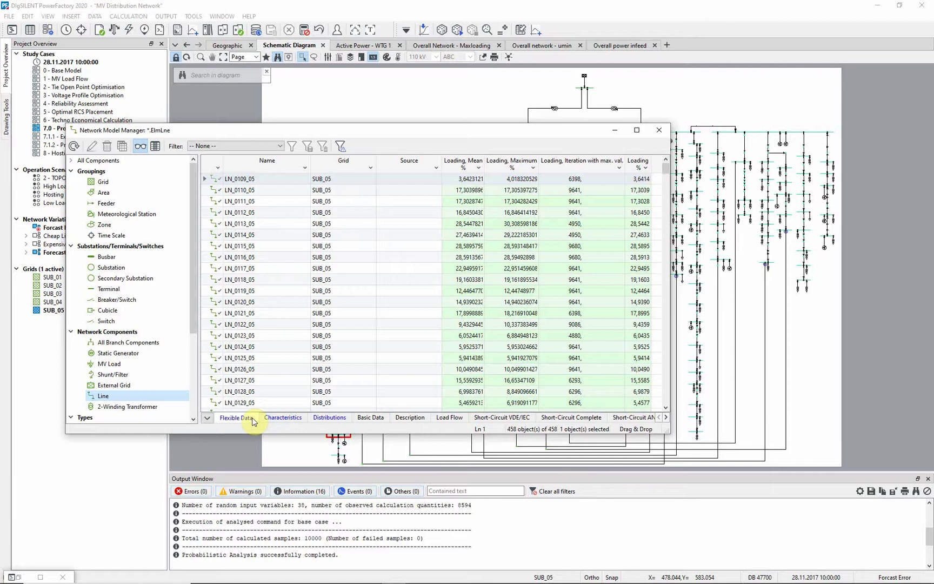
{"action": "left_click", "coordinate": [458, 167]}
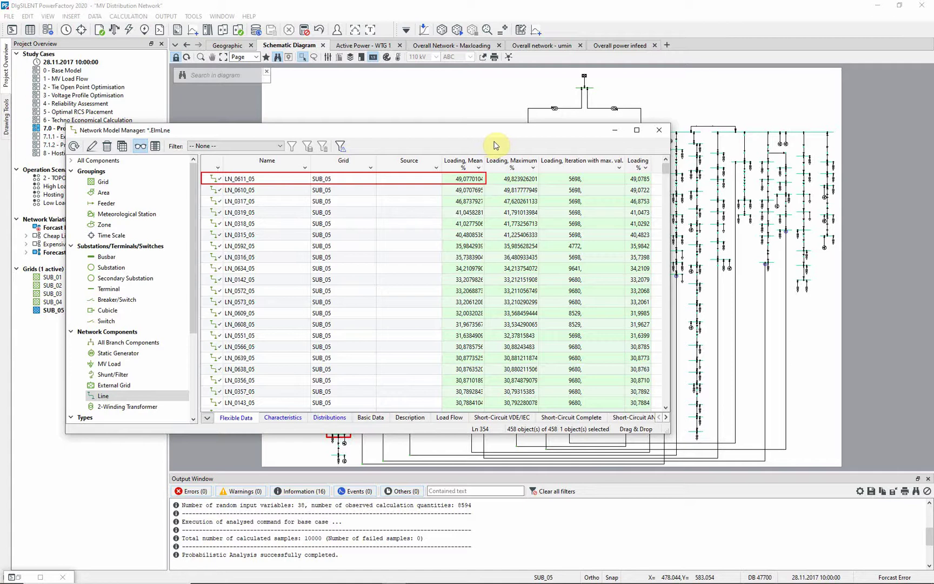
{"action": "left_click", "coordinate": [659, 130]}
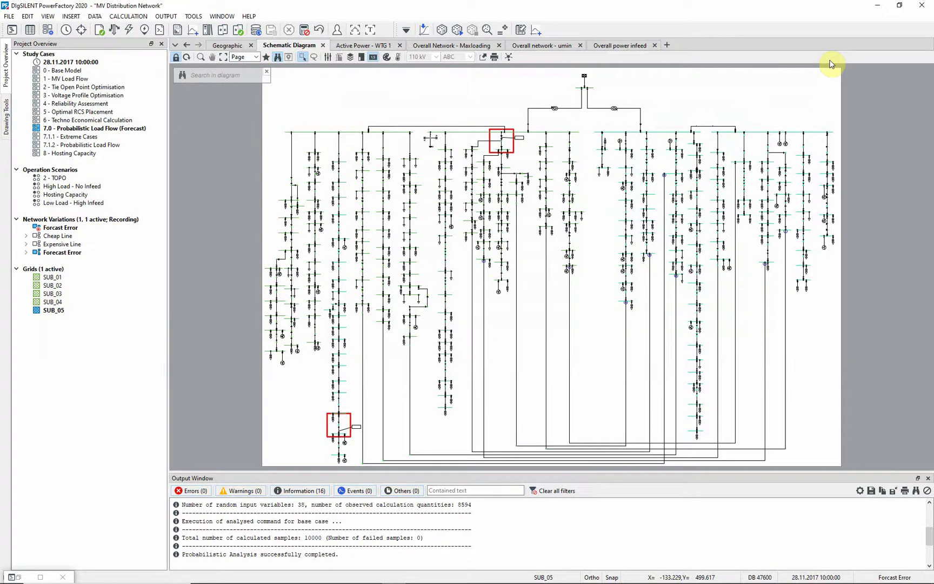
Insert a Distribution estimation plot and delete its bootst_cdf curve, keeping only the histogram
{"action": "left_click", "coordinate": [539, 31]}
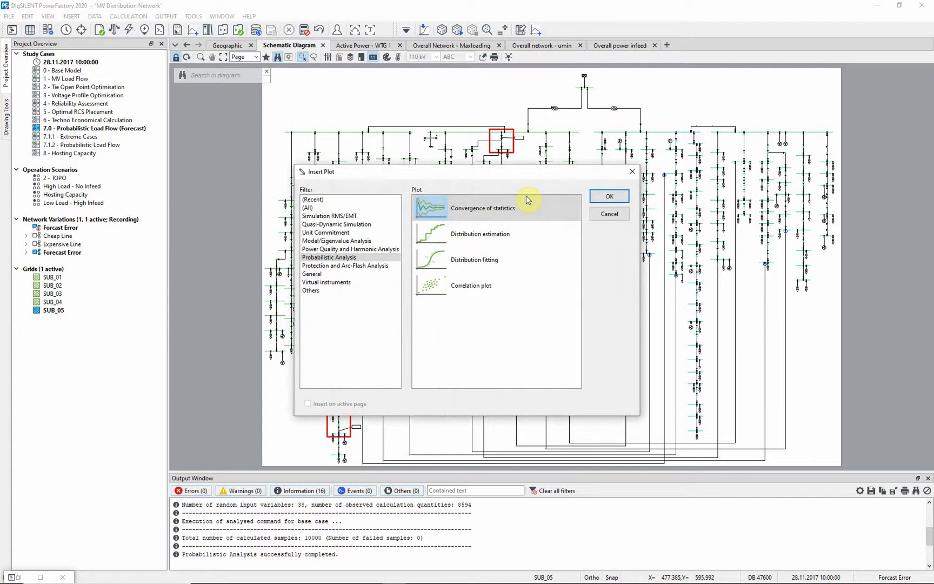
{"action": "left_click", "coordinate": [506, 234]}
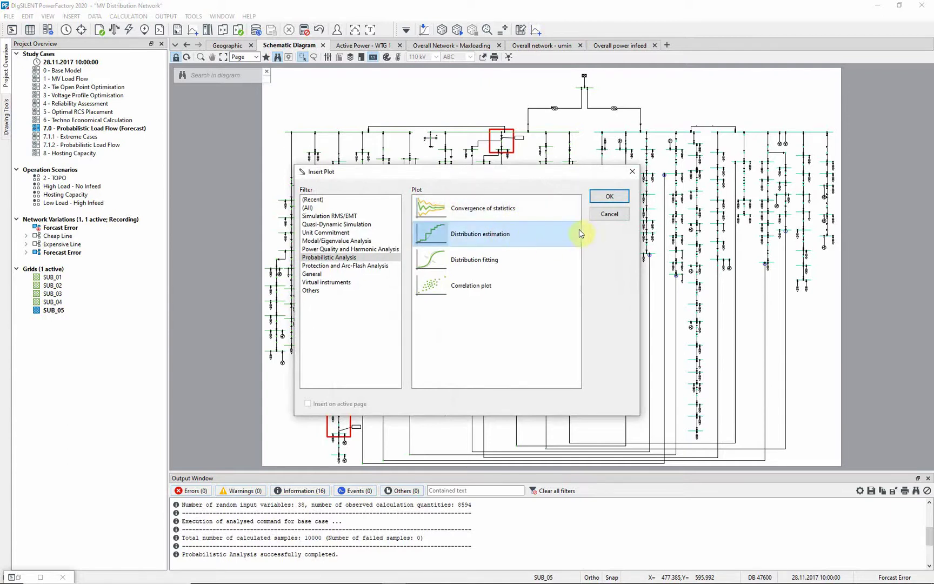
{"action": "left_click", "coordinate": [610, 197]}
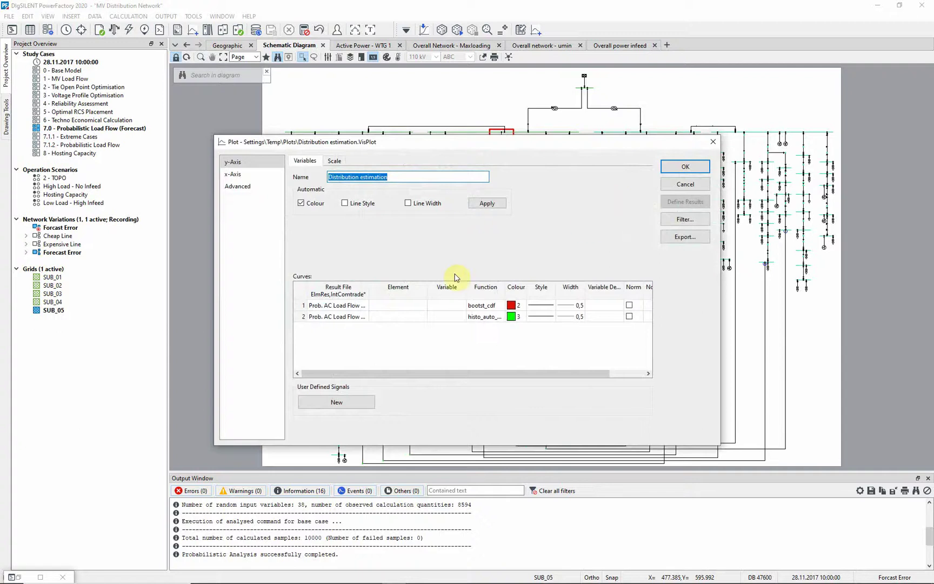
{"action": "left_click", "coordinate": [300, 306]}
{"action": "right_click", "coordinate": [301, 311]}
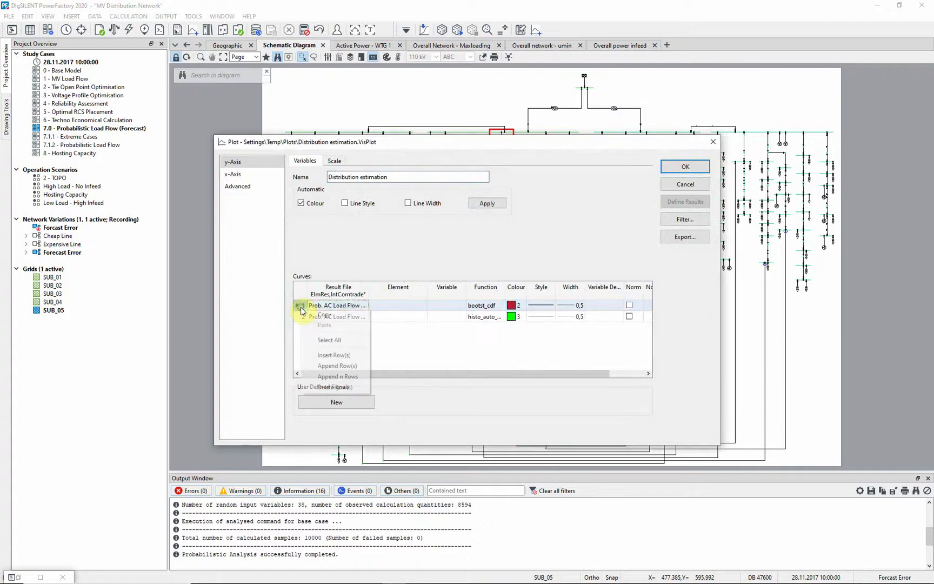
{"action": "left_click", "coordinate": [346, 392]}
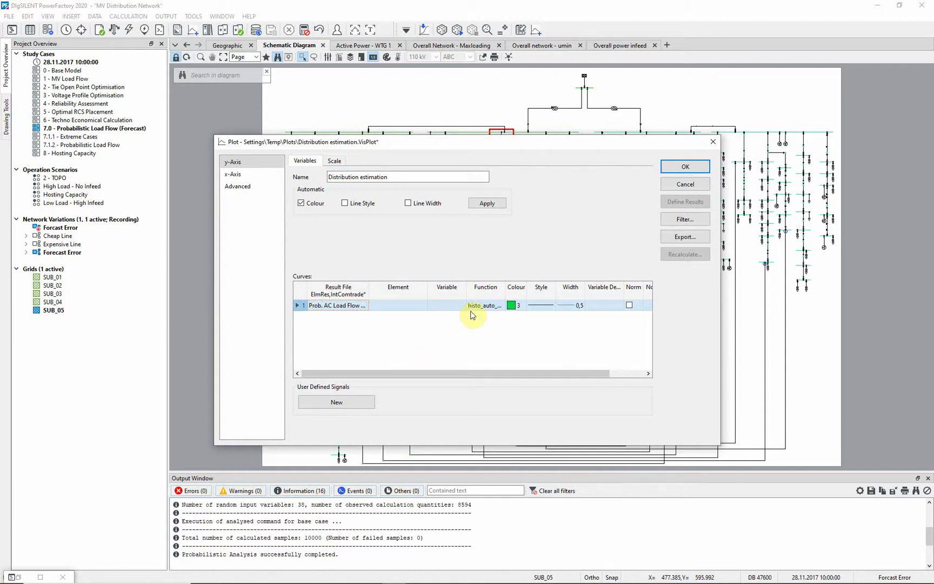
Set the histogram curve to element SUB_05 with variable c:Maxloading
{"action": "double_click", "coordinate": [421, 306]}
{"action": "double_click", "coordinate": [266, 218]}
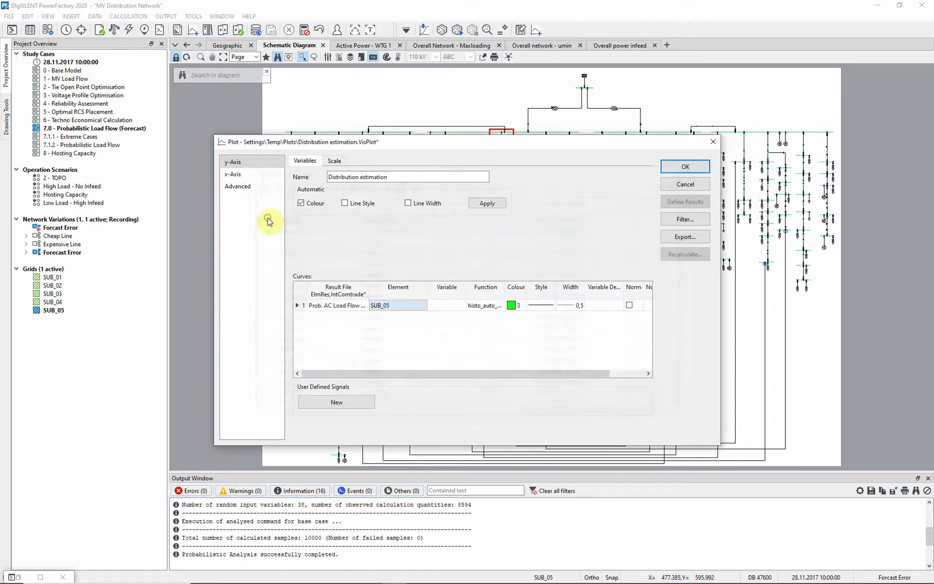
{"action": "double_click", "coordinate": [458, 311]}
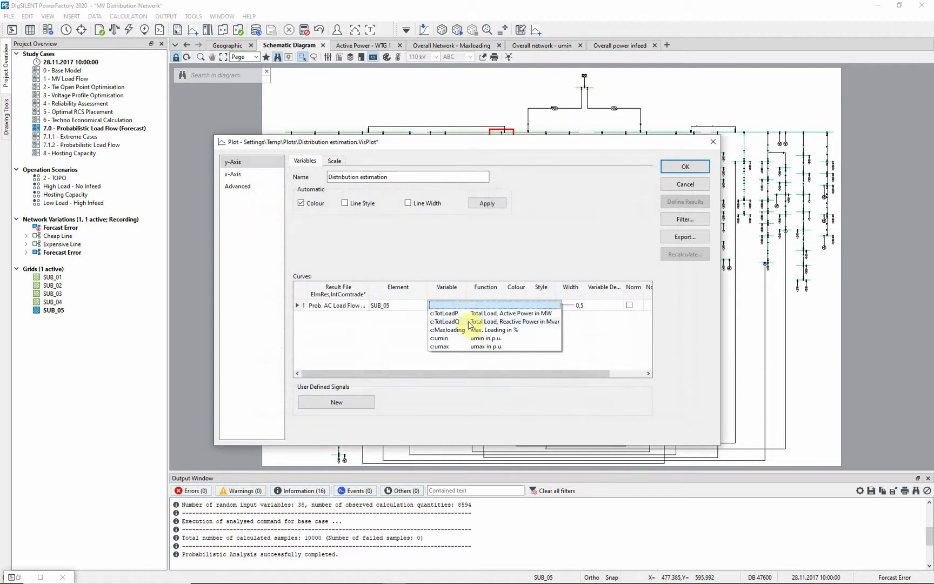
{"action": "left_click", "coordinate": [468, 331]}
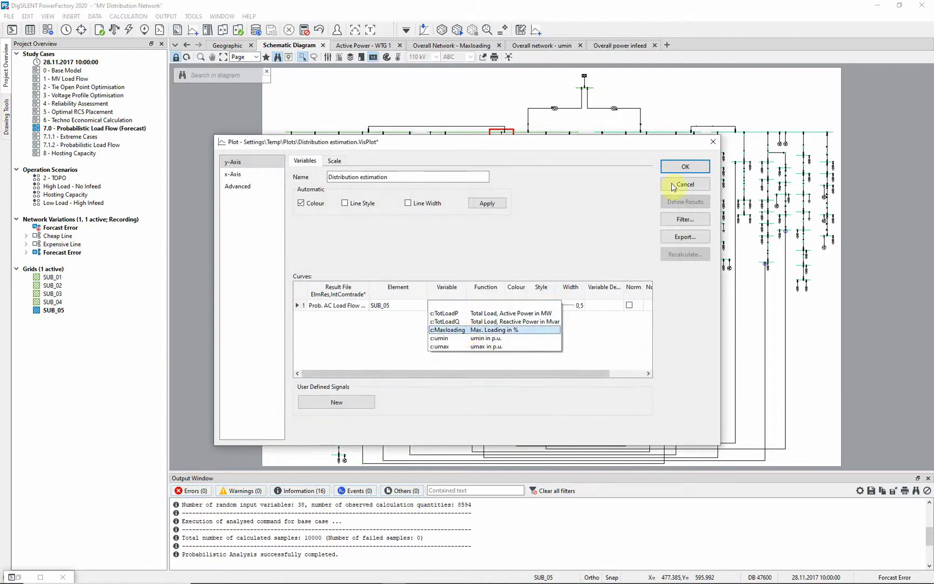
{"action": "left_click", "coordinate": [685, 166]}
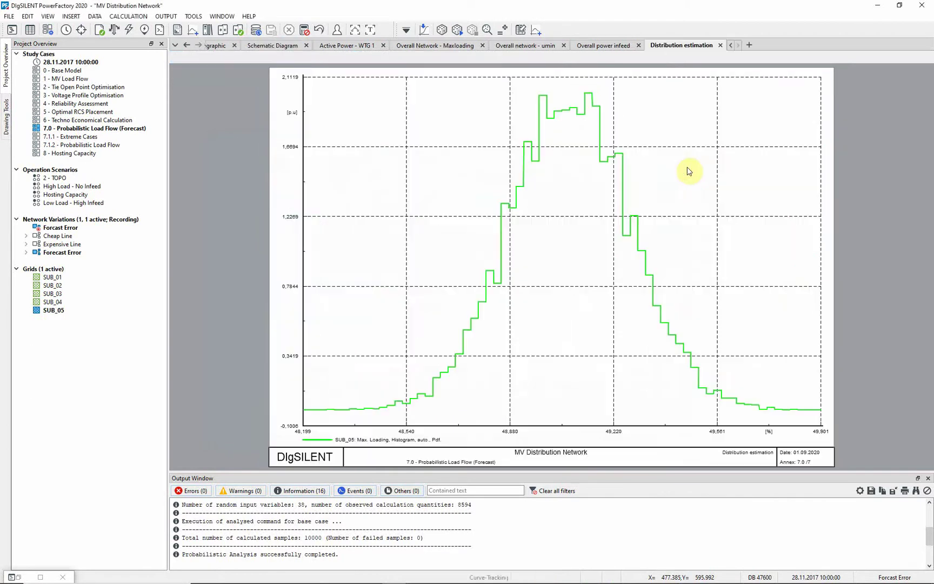